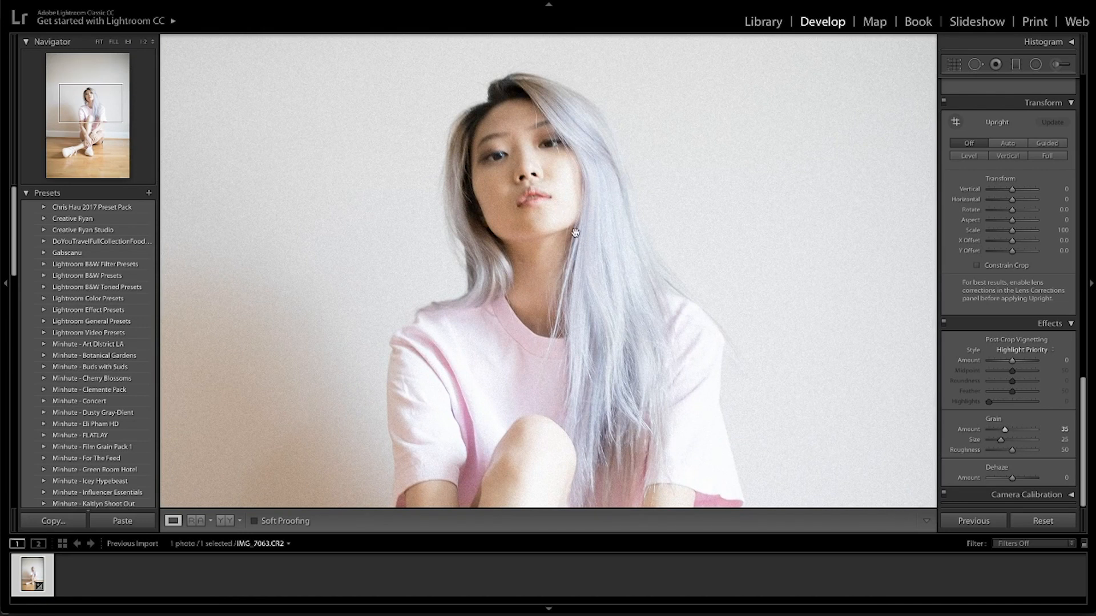
Shape the RGB tone curve into a faded S: lower the white point, lift the black point, and add a highlight and a shadow point.
{"action": "left_click", "coordinate": [575, 232]}
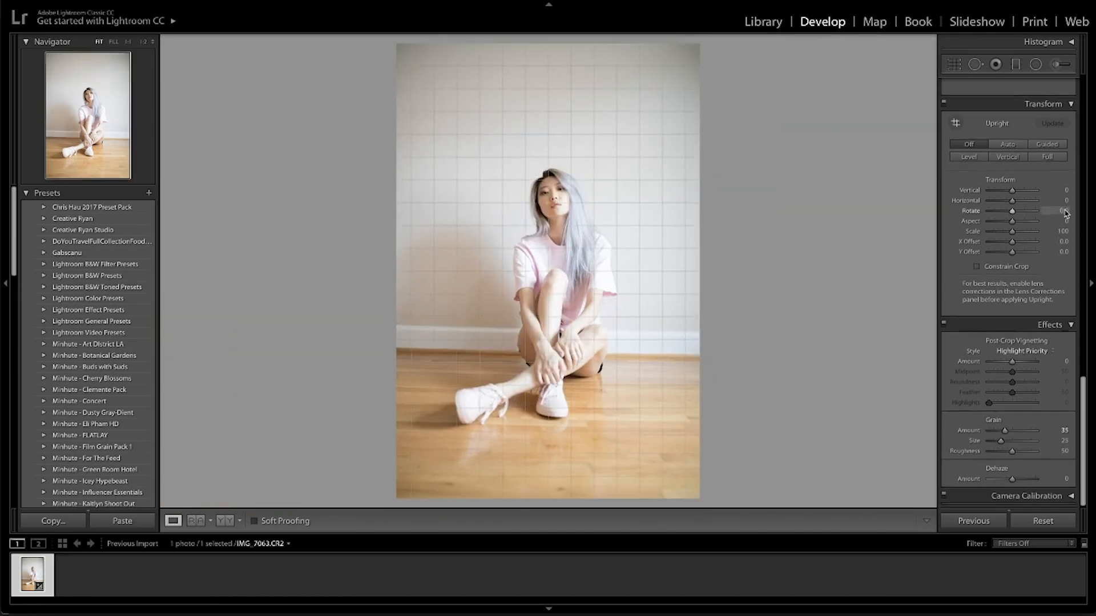
{"action": "scroll", "coordinate": [1065, 211], "scroll_direction": "up", "scroll_amount": 10}
{"action": "scroll", "coordinate": [1065, 211], "scroll_direction": "up", "scroll_amount": 10}
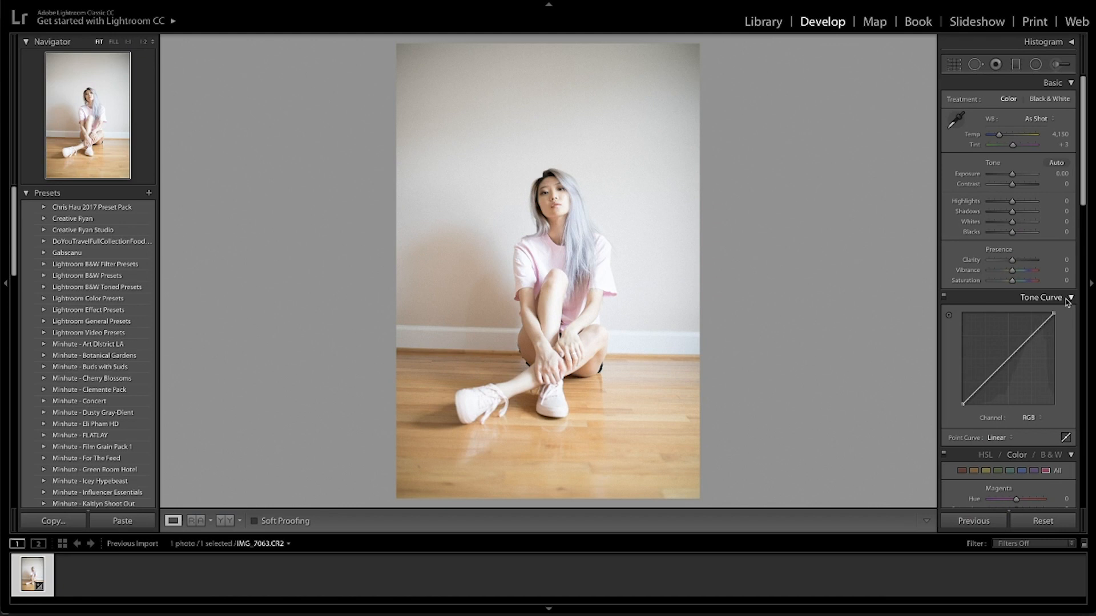
{"action": "left_click_drag", "start_coordinate": [1054, 315], "coordinate": [1056, 331]}
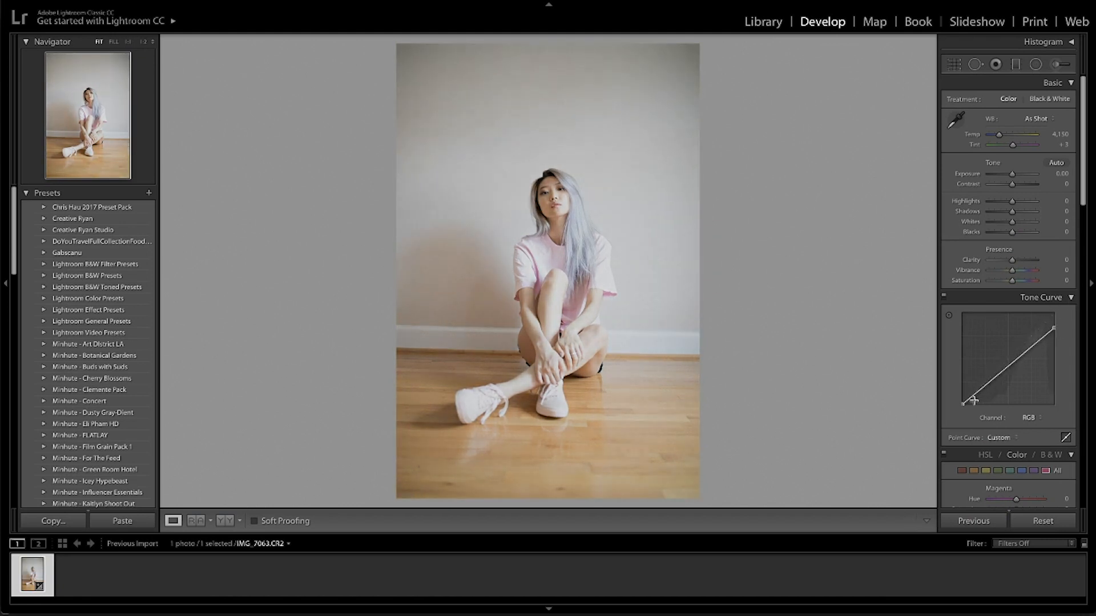
{"action": "left_click_drag", "start_coordinate": [963, 403], "coordinate": [963, 398]}
{"action": "left_click_drag", "start_coordinate": [1044, 338], "coordinate": [1044, 335]}
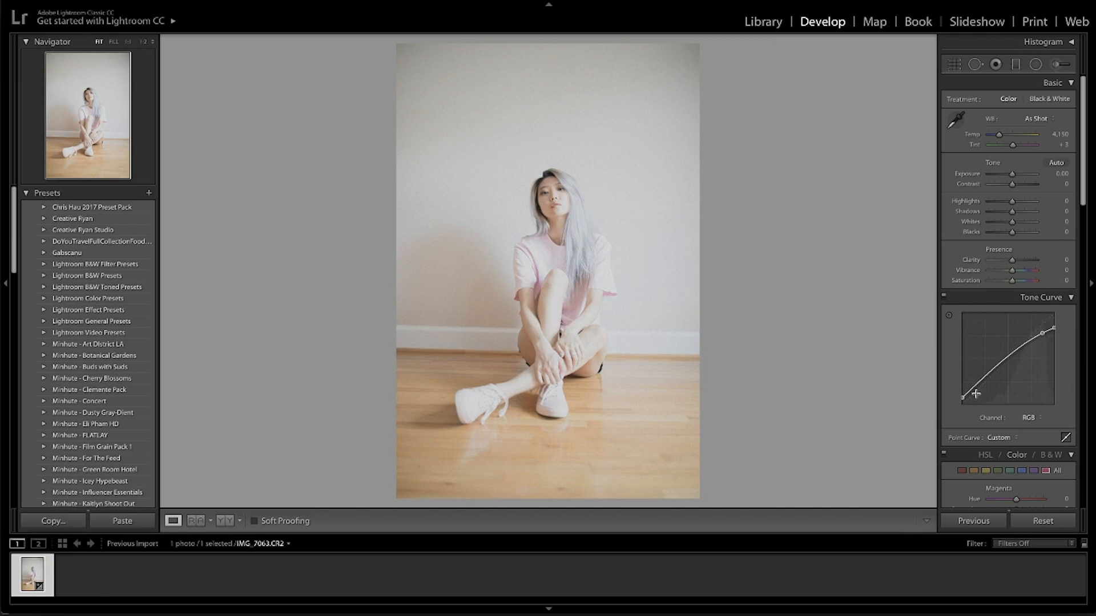
{"action": "left_click_drag", "start_coordinate": [973, 387], "coordinate": [978, 391]}
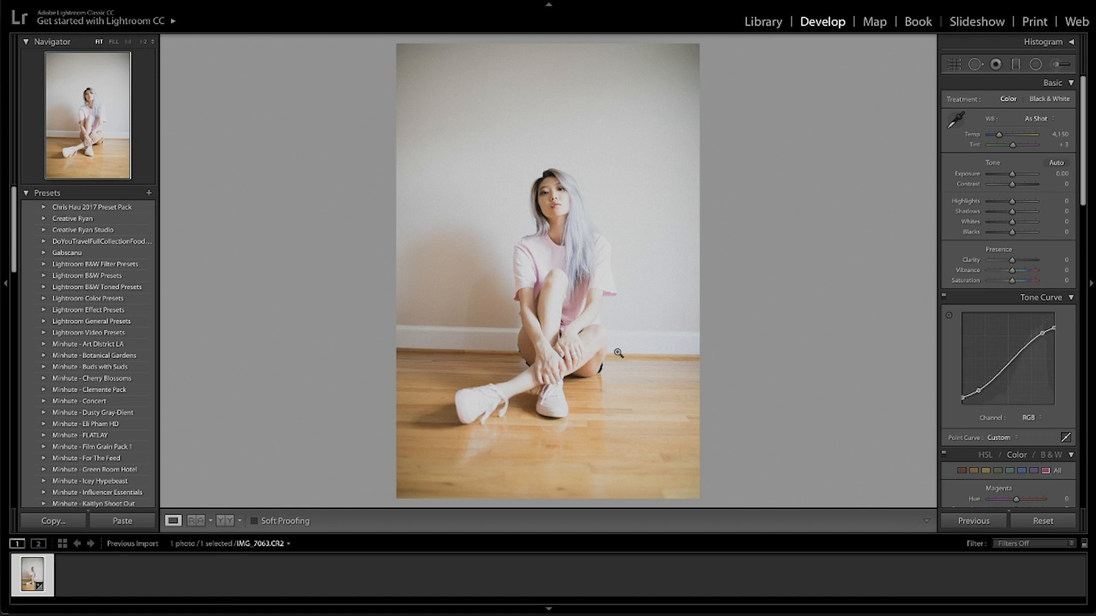
Set the yellow color adjustments to hue -37, saturation -100 and luminance -23.
{"action": "scroll", "coordinate": [1016, 388], "scroll_direction": "down", "scroll_amount": 4}
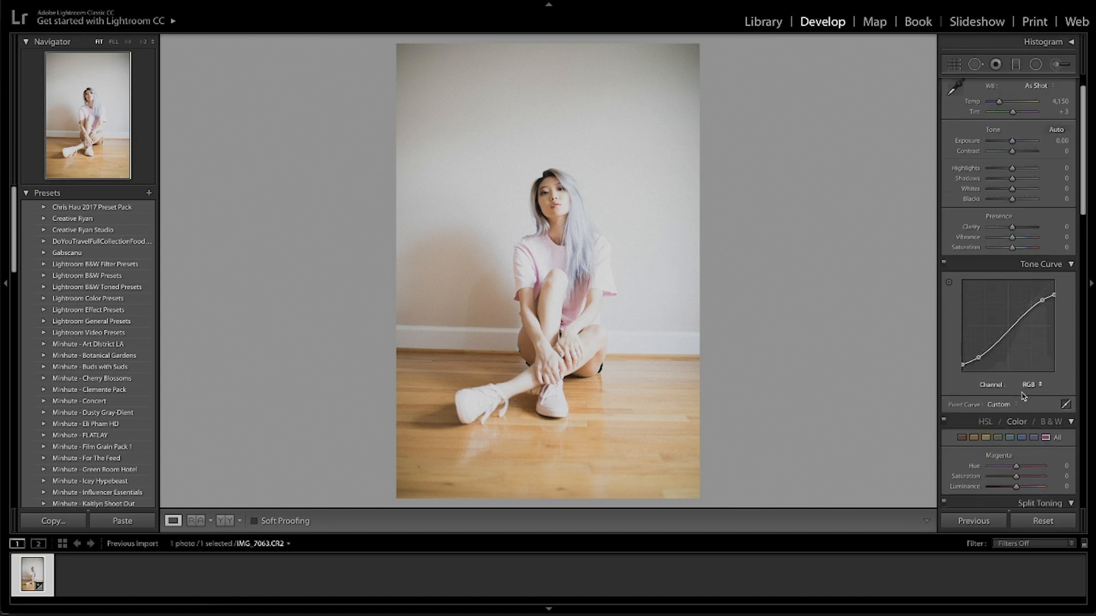
{"action": "left_click", "coordinate": [986, 344]}
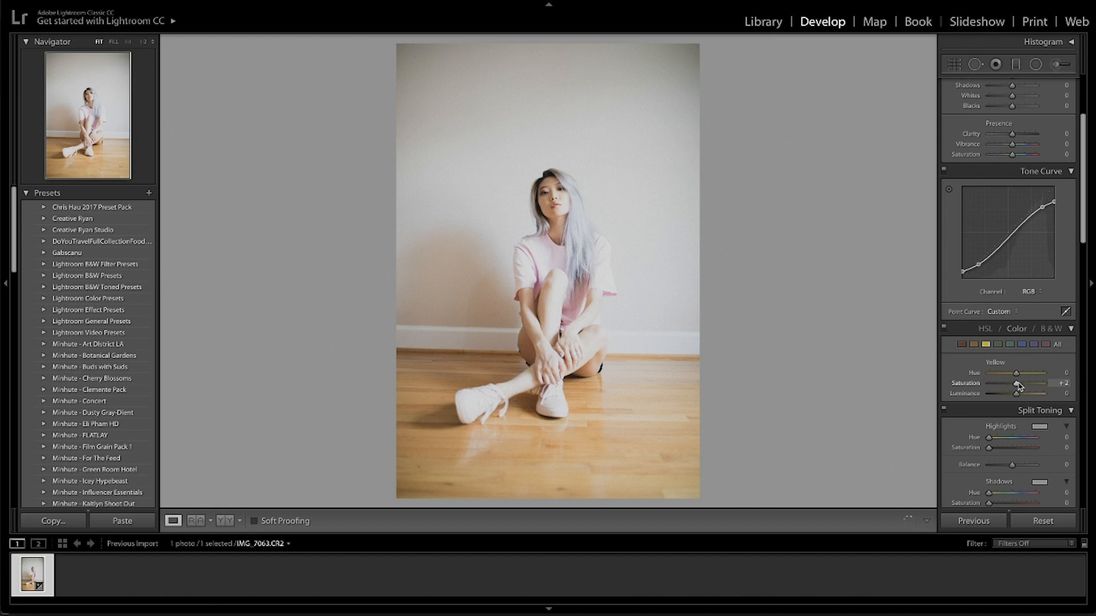
{"action": "left_click_drag", "start_coordinate": [1019, 386], "coordinate": [653, 345]}
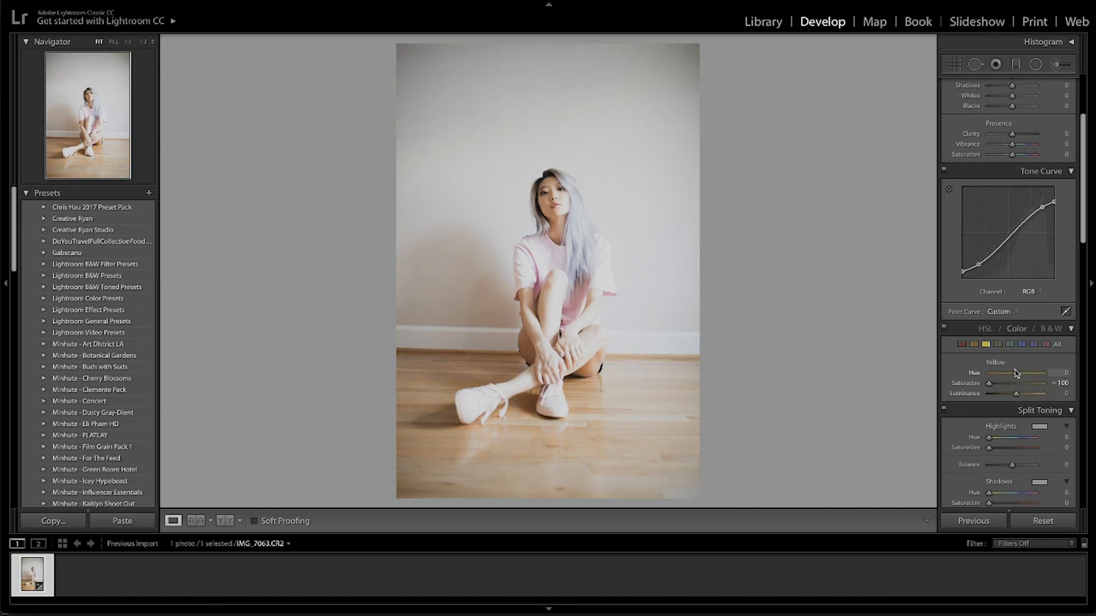
{"action": "mouse_move", "coordinate": [1016, 374]}
{"action": "left_mouse_down"}
{"action": "mouse_move", "coordinate": [990, 373]}
{"action": "mouse_move", "coordinate": [1030, 375]}
{"action": "mouse_move", "coordinate": [988, 368]}
{"action": "mouse_move", "coordinate": [1007, 371]}
{"action": "left_mouse_up"}
{"action": "left_click_drag", "start_coordinate": [1004, 373], "coordinate": [1011, 397]}
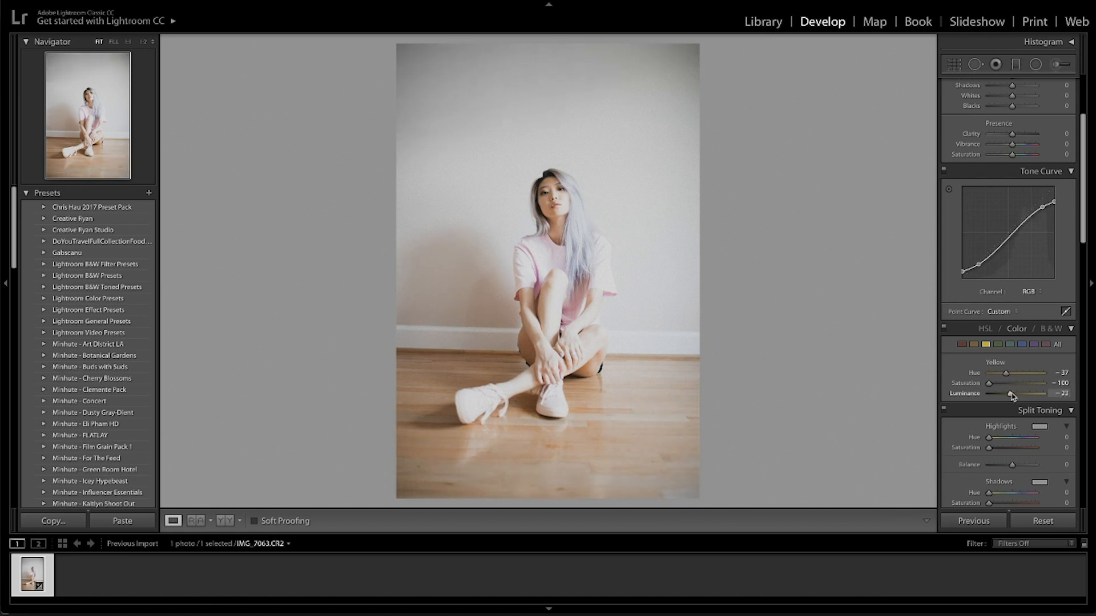
Set the basic tone to Highlights -100, Shadows -36, Whites +39 and Blacks +42, with Vibrance -10.
{"action": "scroll", "coordinate": [1016, 125], "scroll_direction": "up", "scroll_amount": 3}
{"action": "scroll", "coordinate": [1016, 132], "scroll_direction": "down", "scroll_amount": 1}
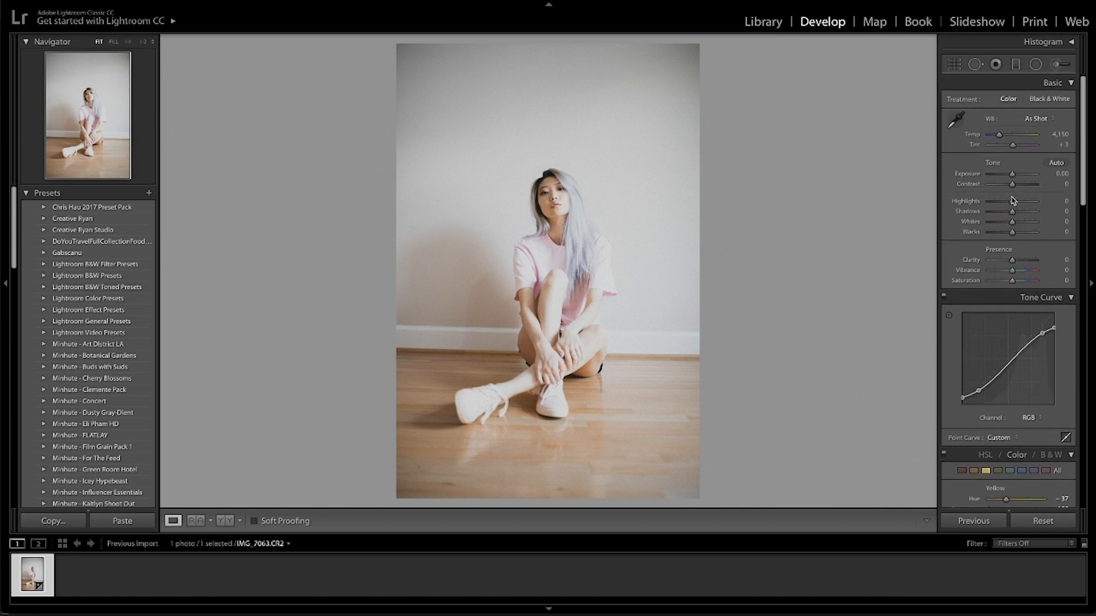
{"action": "mouse_move", "coordinate": [1011, 198]}
{"action": "left_mouse_down"}
{"action": "mouse_move", "coordinate": [988, 199]}
{"action": "mouse_move", "coordinate": [1007, 212]}
{"action": "left_mouse_up"}
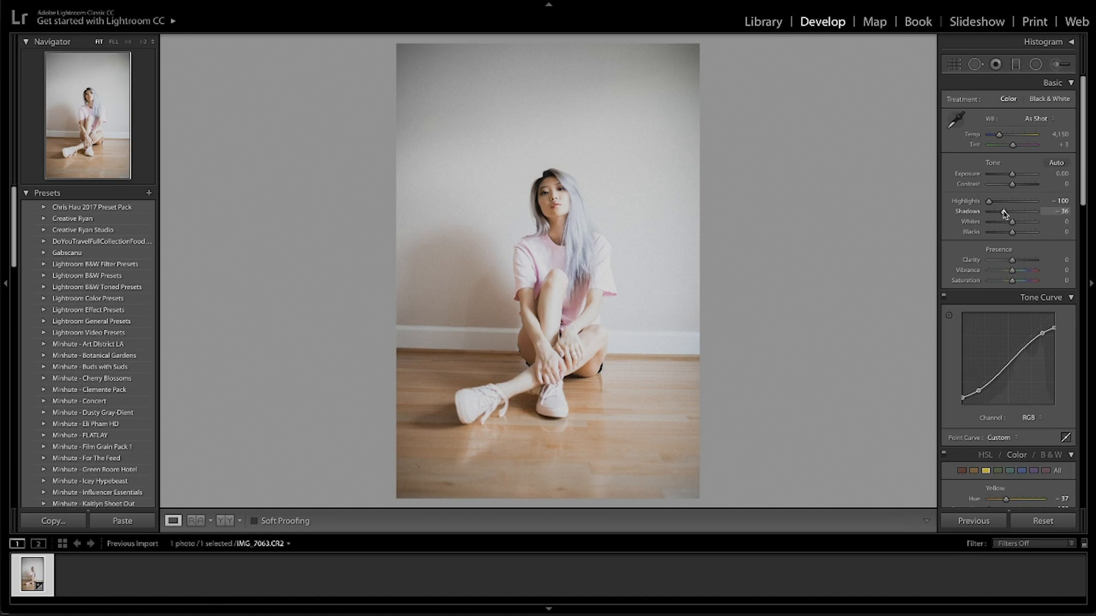
{"action": "mouse_move", "coordinate": [1010, 226]}
{"action": "left_mouse_down"}
{"action": "mouse_move", "coordinate": [1021, 223]}
{"action": "mouse_move", "coordinate": [1006, 233]}
{"action": "mouse_move", "coordinate": [1018, 235]}
{"action": "left_mouse_up"}
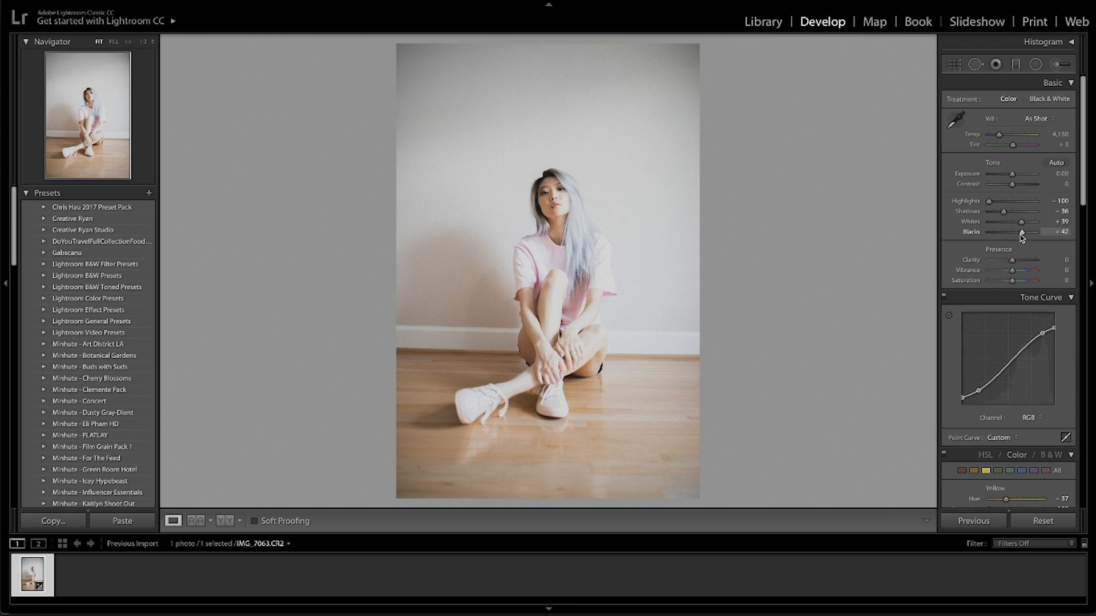
{"action": "left_click_drag", "start_coordinate": [1013, 270], "coordinate": [1011, 272]}
Compare the edited photo with the original in a side-by-side before and after view, and return to the single view.
{"action": "scroll", "coordinate": [1015, 310], "scroll_direction": "down", "scroll_amount": 6}
{"action": "scroll", "coordinate": [1014, 310], "scroll_direction": "down", "scroll_amount": 7}
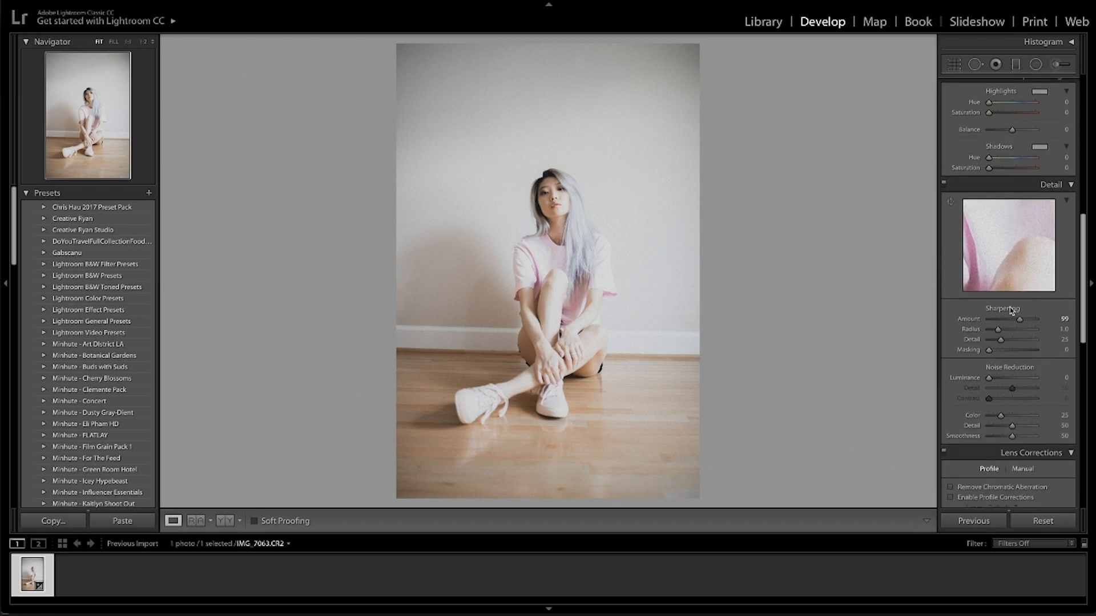
{"action": "scroll", "coordinate": [1011, 312], "scroll_direction": "up", "scroll_amount": 6}
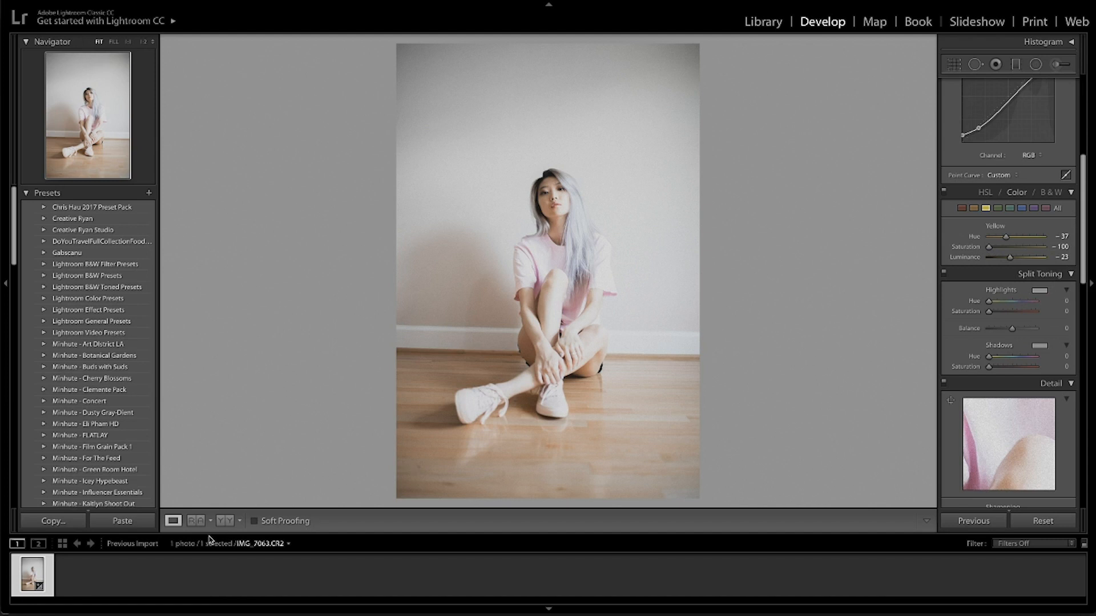
{"action": "left_click", "coordinate": [225, 521]}
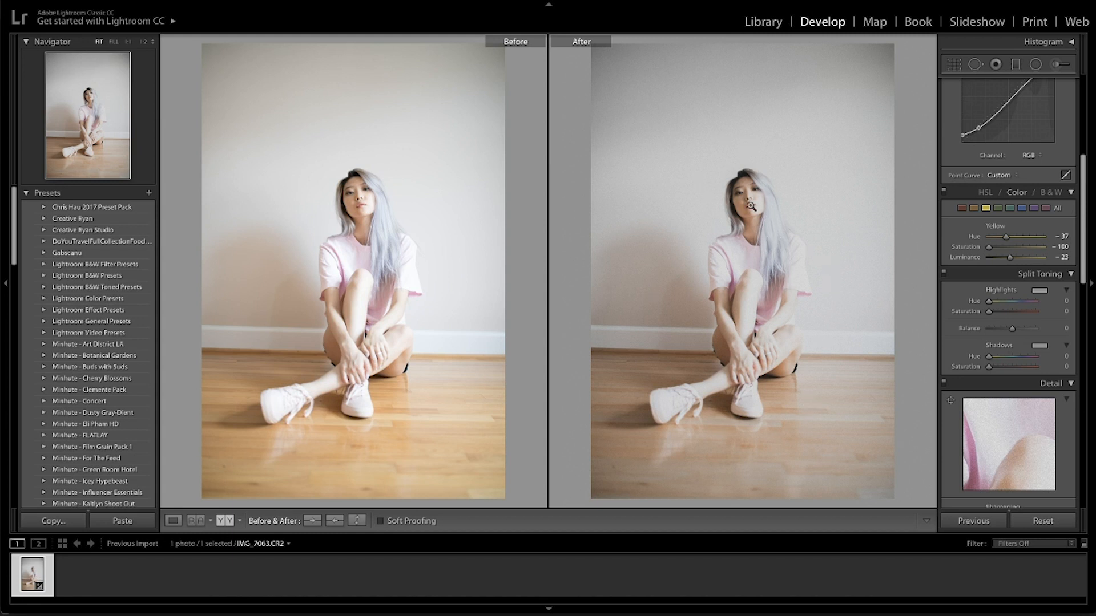
{"action": "left_click", "coordinate": [173, 520]}
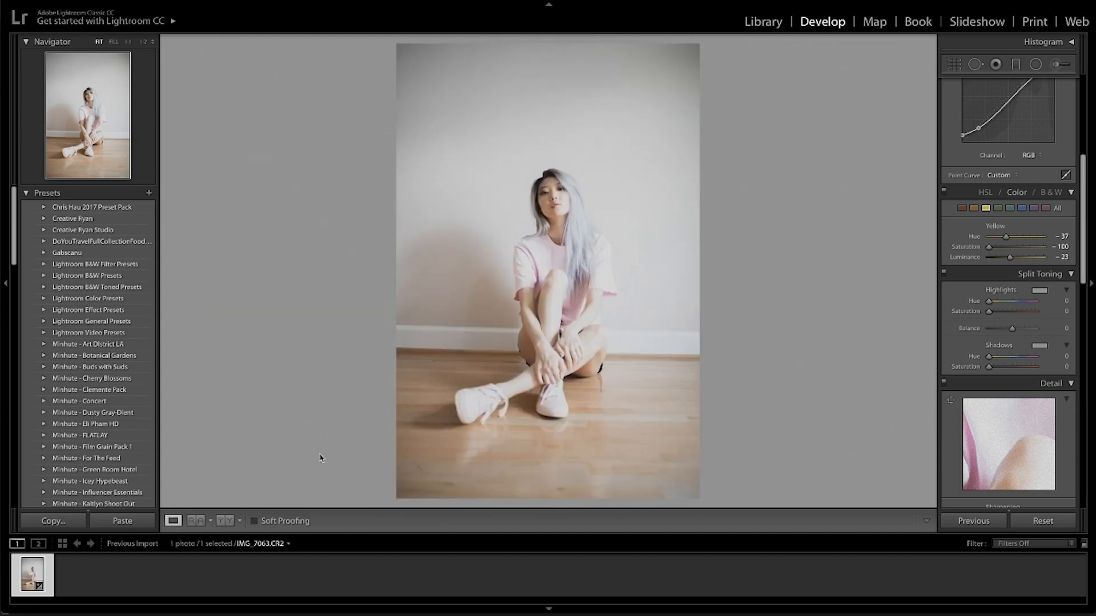
Set the orange hue to -8 and saturation to -26, and lower the orange luminance while checking the skin tones.
{"action": "left_click", "coordinate": [975, 209]}
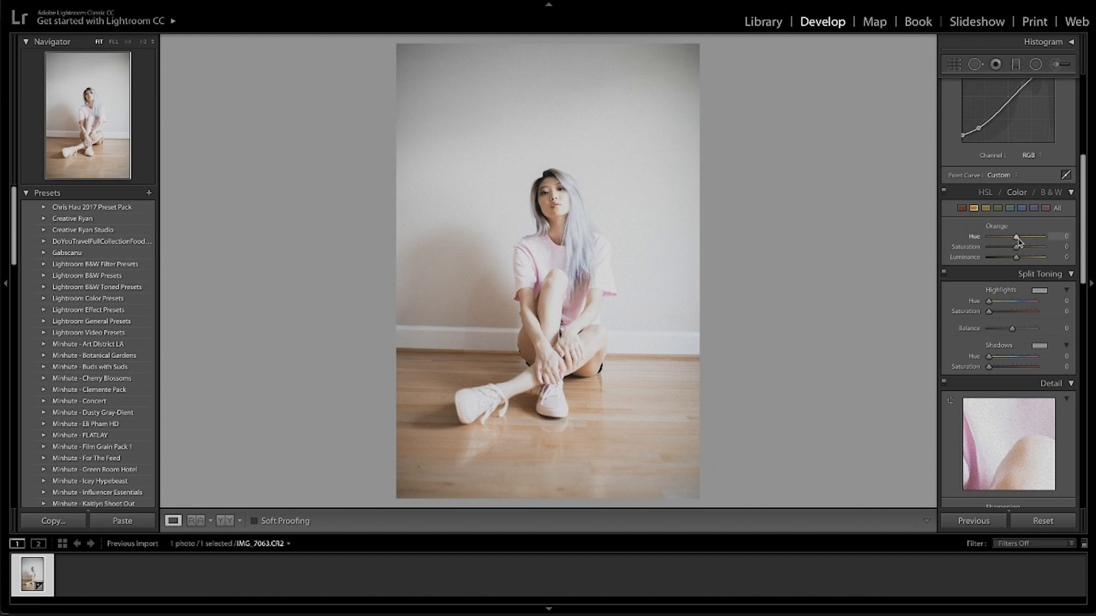
{"action": "left_click_drag", "start_coordinate": [1017, 236], "coordinate": [1010, 247]}
{"action": "key", "text": "z"}
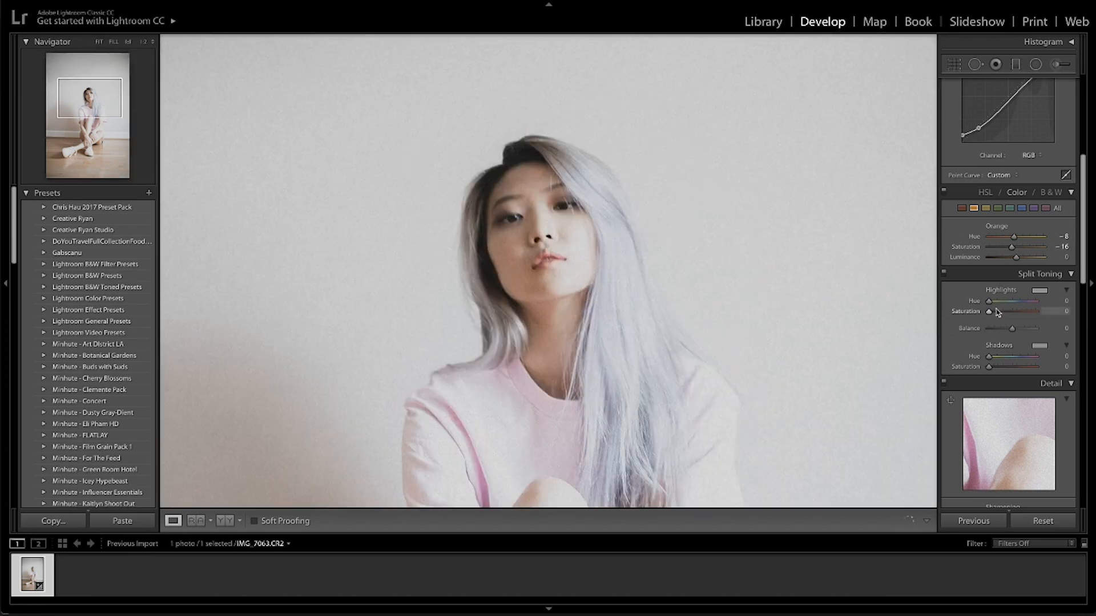
{"action": "mouse_move", "coordinate": [1014, 249]}
{"action": "left_mouse_down"}
{"action": "mouse_move", "coordinate": [984, 249]}
{"action": "mouse_move", "coordinate": [1016, 254]}
{"action": "left_mouse_up"}
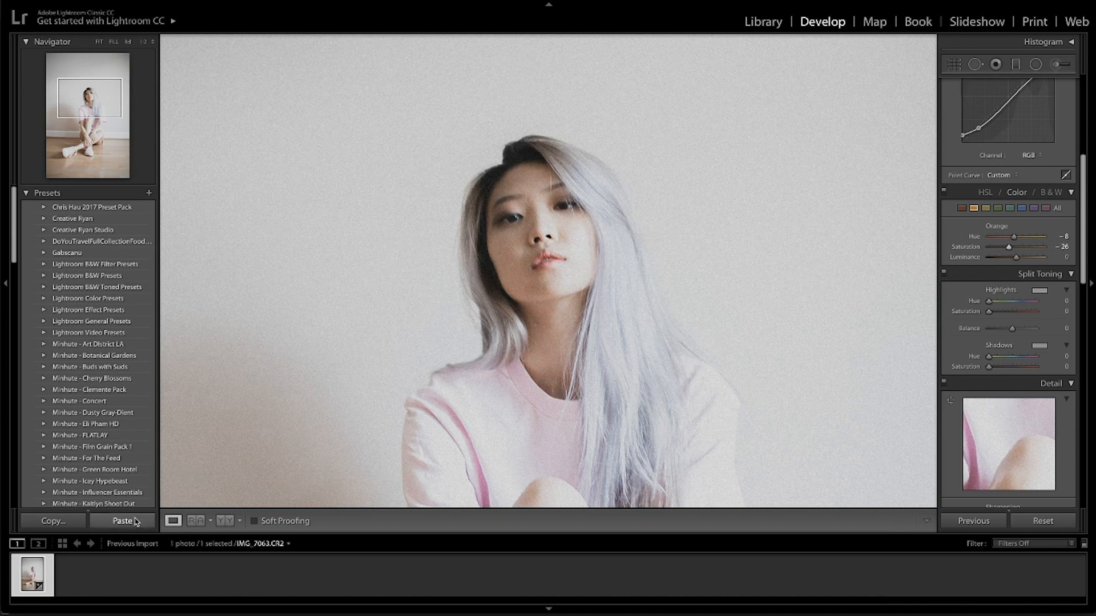
{"action": "left_click", "coordinate": [378, 276]}
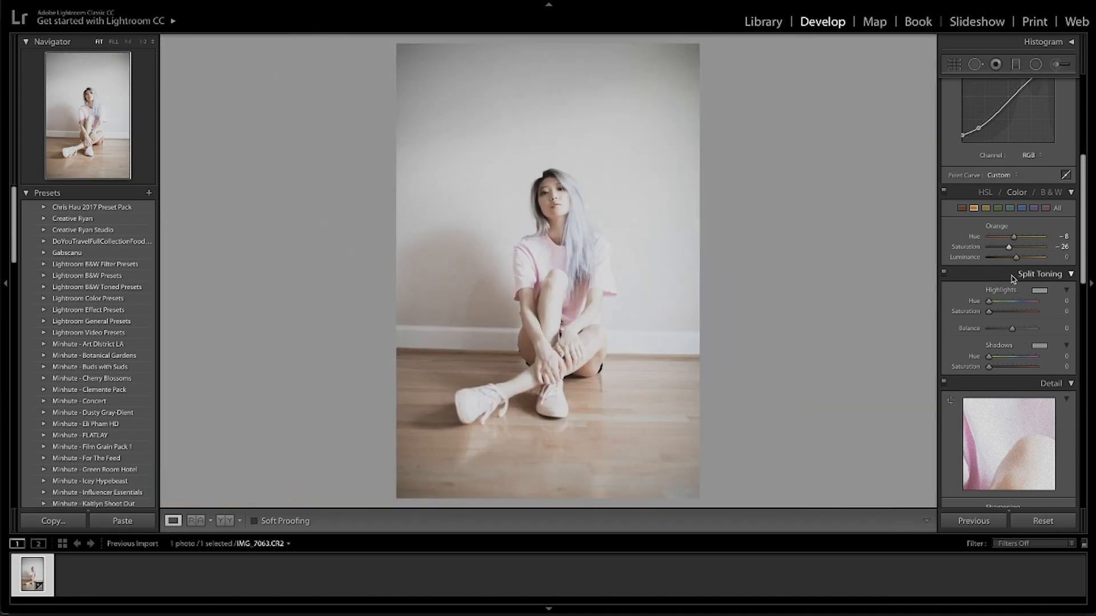
{"action": "left_click_drag", "start_coordinate": [1017, 258], "coordinate": [1012, 257]}
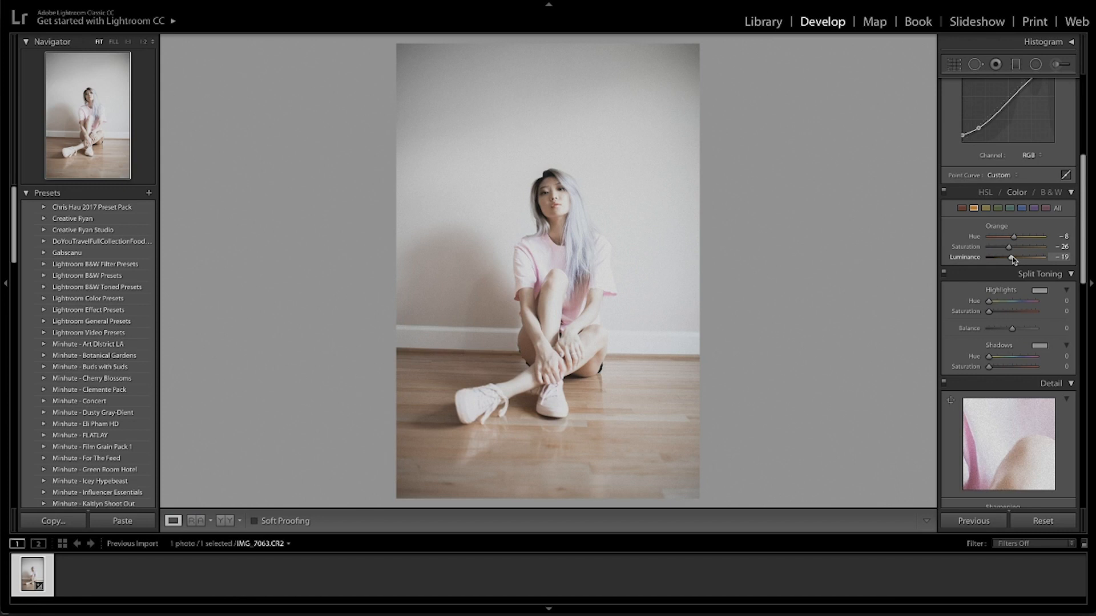
{"action": "mouse_move", "coordinate": [1012, 260]}
{"action": "left_mouse_down"}
{"action": "mouse_move", "coordinate": [938, 257]}
{"action": "mouse_move", "coordinate": [1010, 261]}
{"action": "left_mouse_up"}
Set the red saturation to -20 and luminance to -38, checking the effect on the face up close.
{"action": "left_click", "coordinate": [962, 208]}
{"action": "left_click", "coordinate": [572, 188]}
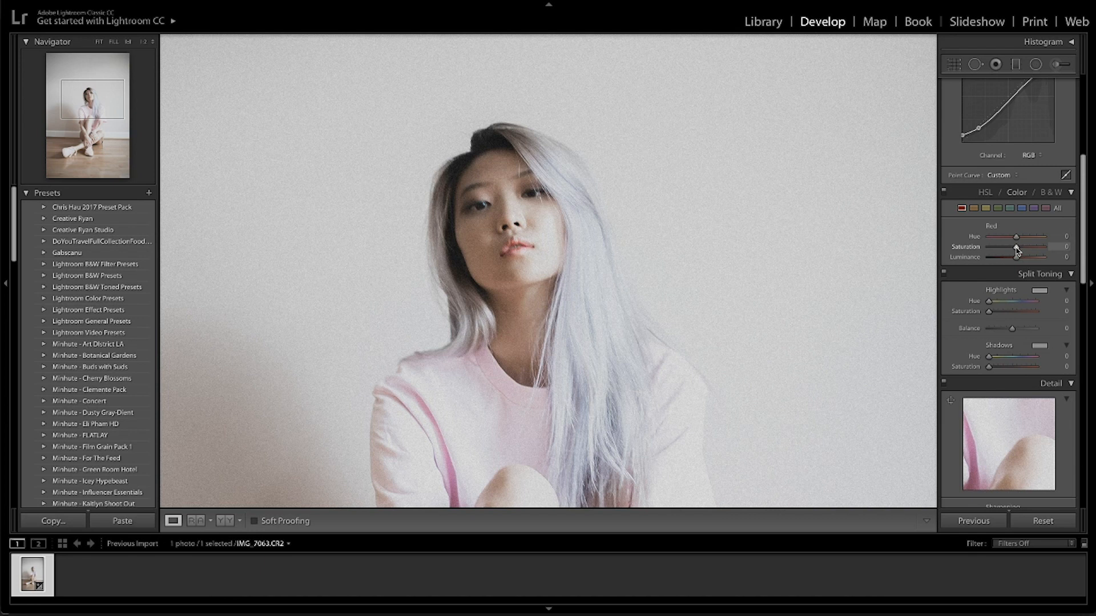
{"action": "left_click_drag", "start_coordinate": [1013, 248], "coordinate": [1010, 247]}
{"action": "left_click_drag", "start_coordinate": [1018, 258], "coordinate": [1009, 258]}
{"action": "left_click", "coordinate": [726, 254]}
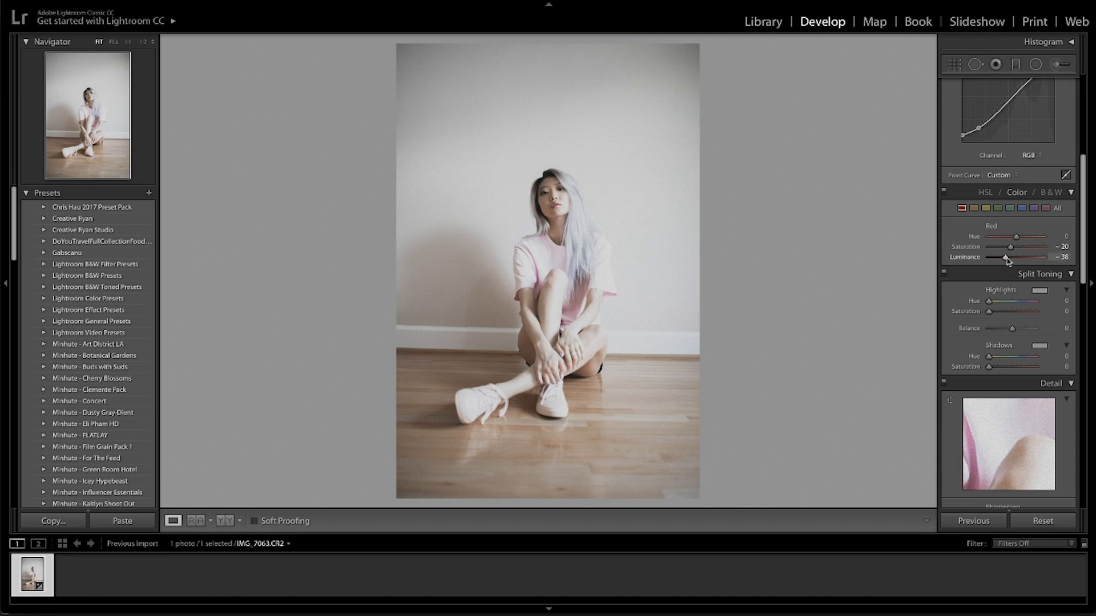
Fine-tune the orange luminance, and set the magenta saturation to +19 and luminance to -26.
{"action": "left_click", "coordinate": [974, 208]}
{"action": "left_click_drag", "start_coordinate": [1010, 260], "coordinate": [1012, 258]}
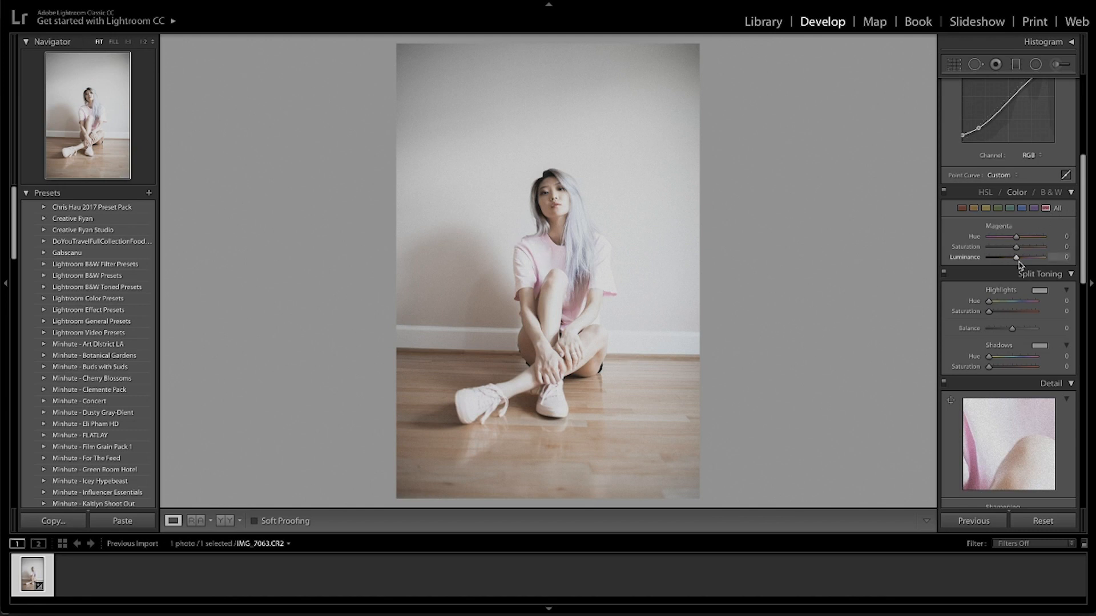
{"action": "left_click_drag", "start_coordinate": [1016, 258], "coordinate": [1021, 249]}
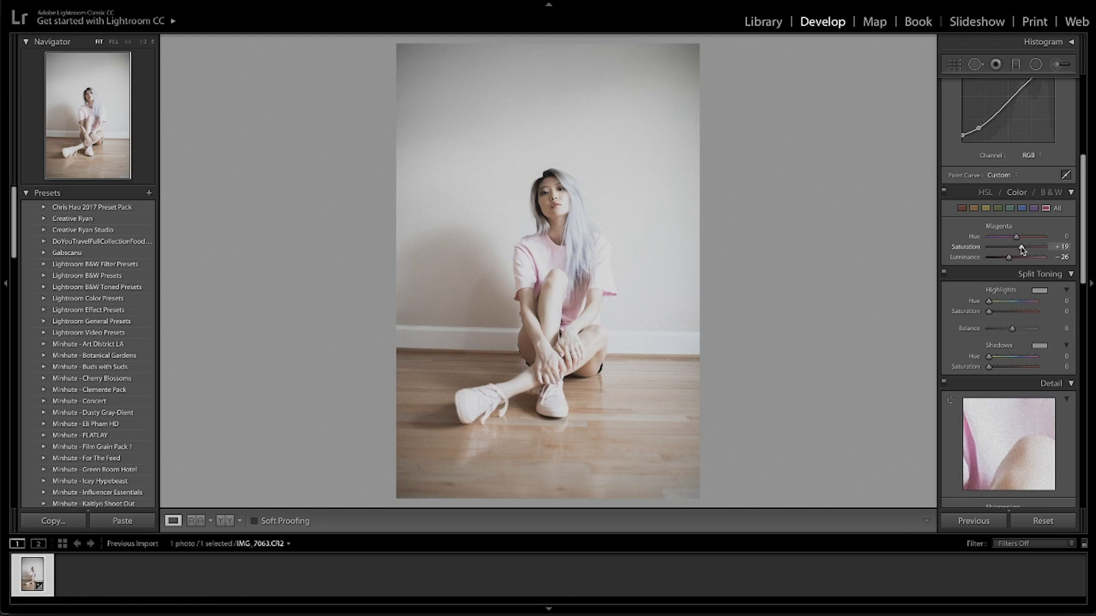
Set the blue color adjustments to hue -14, saturation +50 and luminance -9 to bring out the hair color.
{"action": "left_click", "coordinate": [1022, 208]}
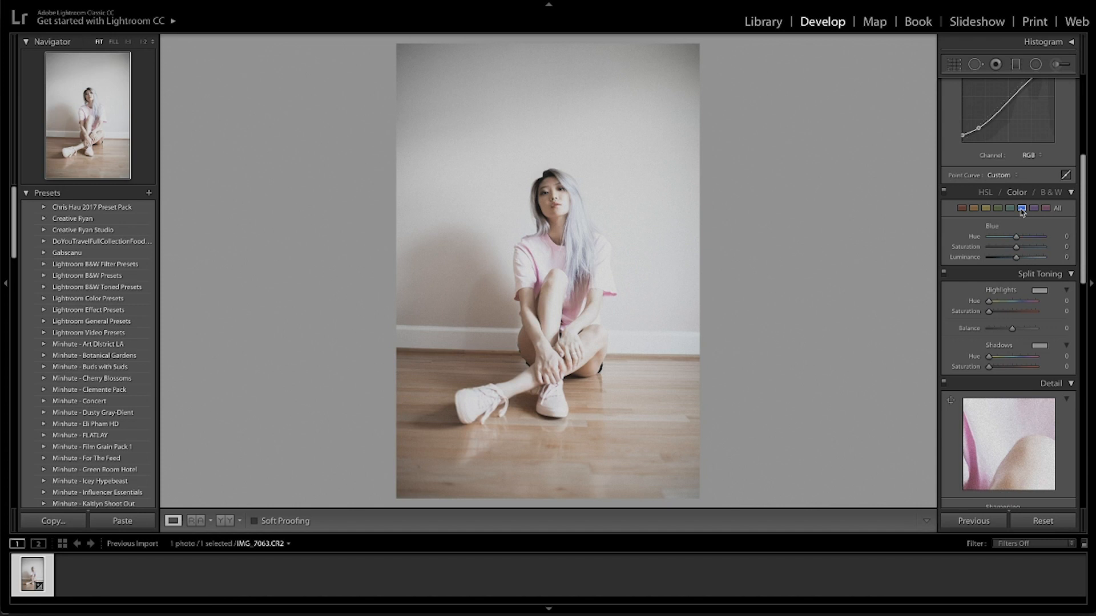
{"action": "mouse_move", "coordinate": [1015, 248]}
{"action": "left_mouse_down"}
{"action": "mouse_move", "coordinate": [1032, 250]}
{"action": "mouse_move", "coordinate": [989, 238]}
{"action": "mouse_move", "coordinate": [1047, 246]}
{"action": "mouse_move", "coordinate": [993, 238]}
{"action": "mouse_move", "coordinate": [1014, 238]}
{"action": "left_mouse_up"}
{"action": "left_click", "coordinate": [600, 251]}
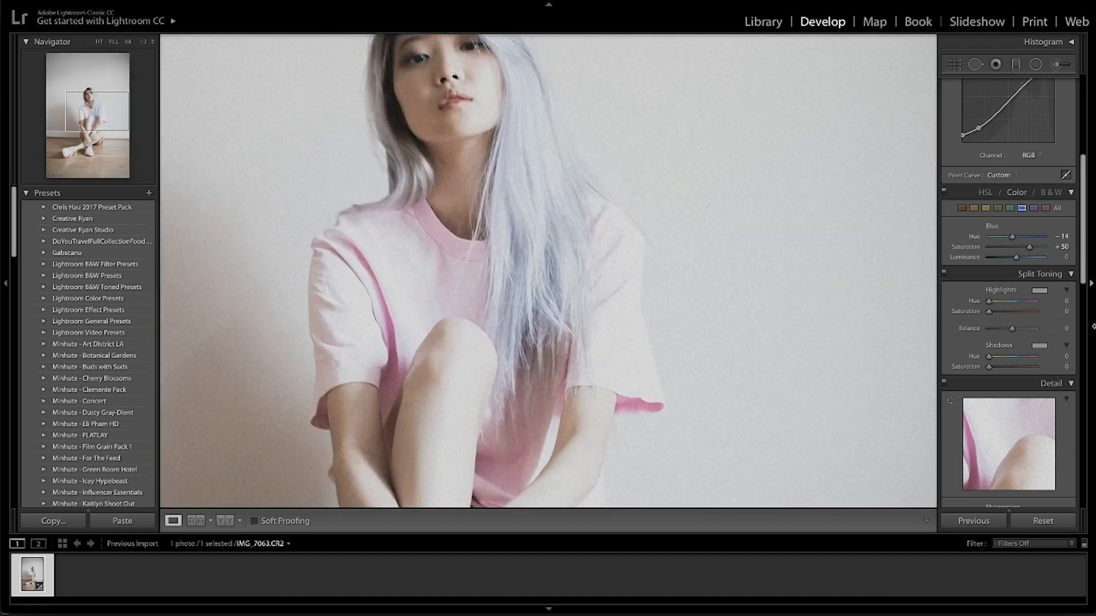
{"action": "mouse_move", "coordinate": [1016, 258]}
{"action": "left_mouse_down"}
{"action": "mouse_move", "coordinate": [1003, 258]}
{"action": "mouse_move", "coordinate": [1025, 262]}
{"action": "left_mouse_up"}
{"action": "key", "text": "z"}
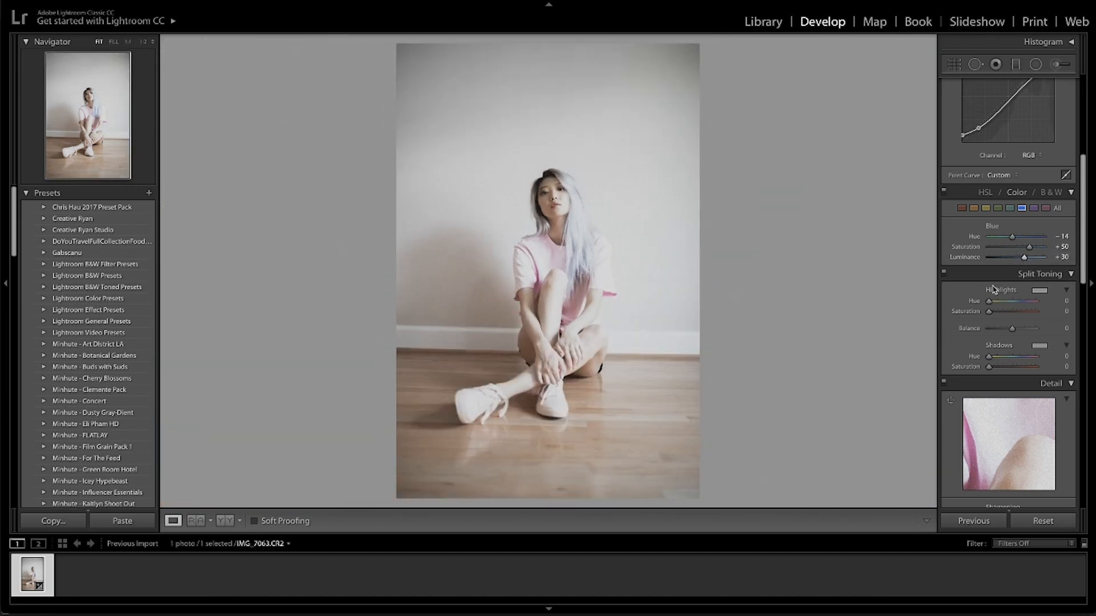
{"action": "left_click_drag", "start_coordinate": [1028, 257], "coordinate": [1013, 258]}
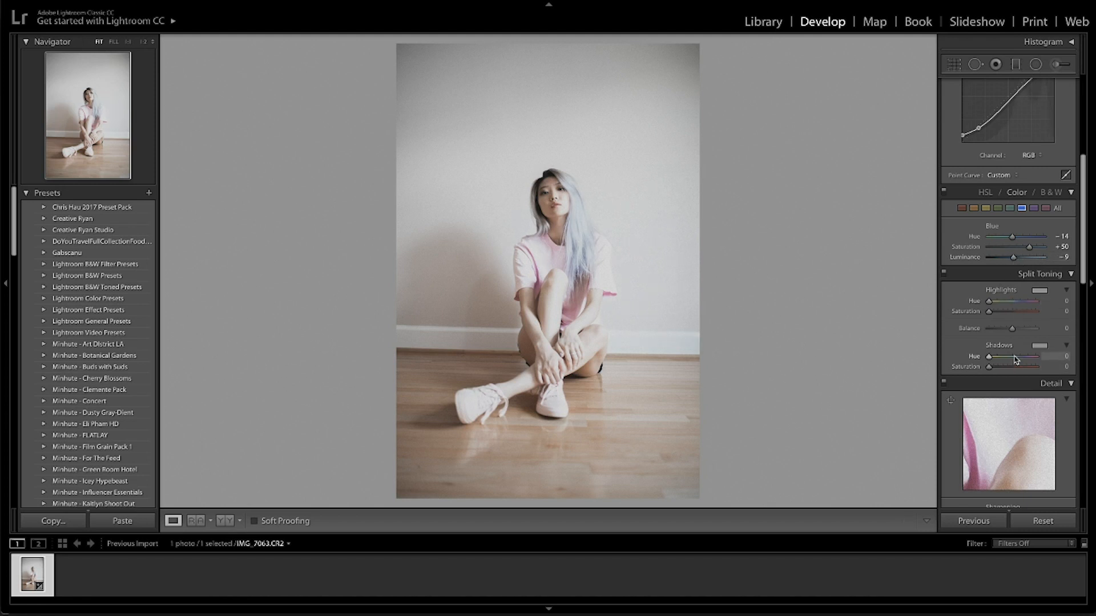
Tint the shadows with Split Toning at hue 176 and saturation 10.
{"action": "left_click", "coordinate": [1015, 356]}
{"action": "key", "text": "Up"}
{"action": "left_click_drag", "start_coordinate": [1015, 358], "coordinate": [1011, 359]}
Adjust the white balance to warm the photo against the teal shadow tint, keeping the Split Toning shadow saturation at 10.
{"action": "scroll", "coordinate": [1007, 245], "scroll_direction": "up", "scroll_amount": 10}
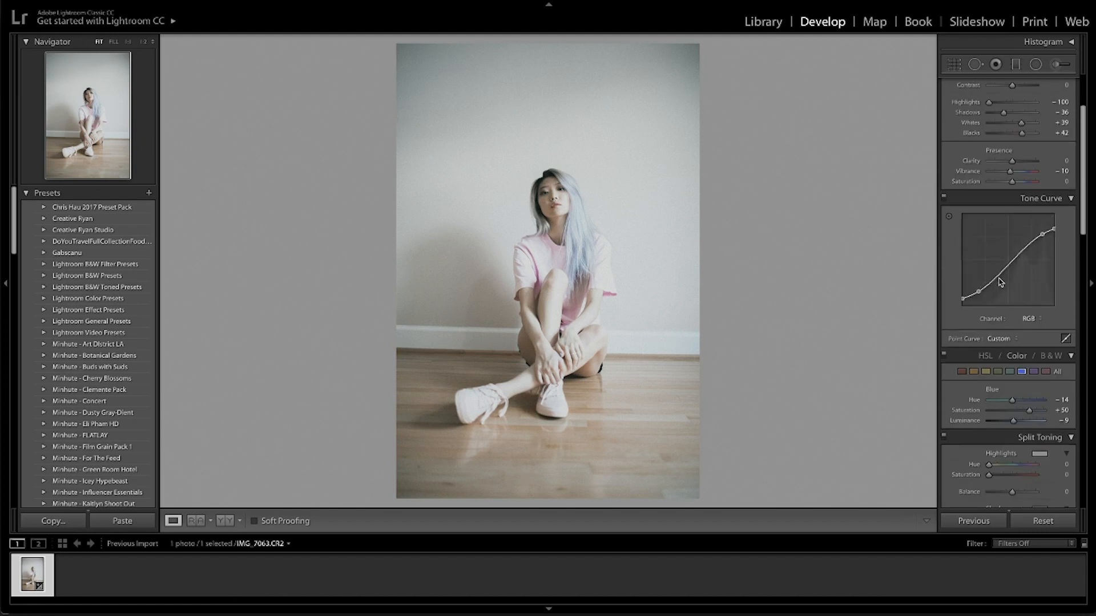
{"action": "left_click_drag", "start_coordinate": [1013, 146], "coordinate": [1004, 139]}
{"action": "scroll", "coordinate": [1028, 195], "scroll_direction": "down", "scroll_amount": 10}
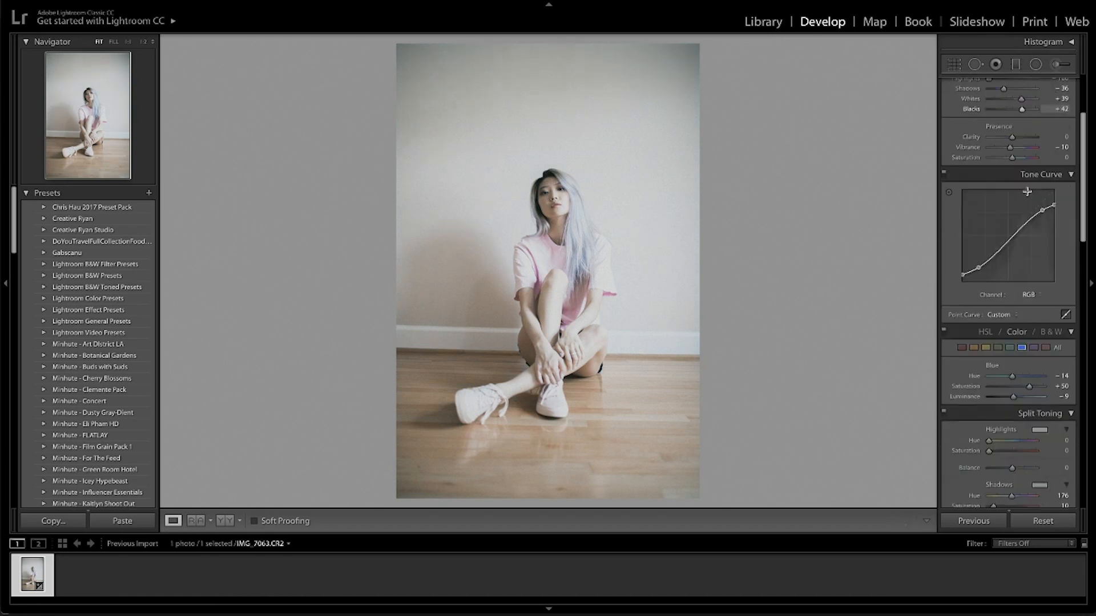
{"action": "scroll", "coordinate": [1022, 257], "scroll_direction": "up", "scroll_amount": 6}
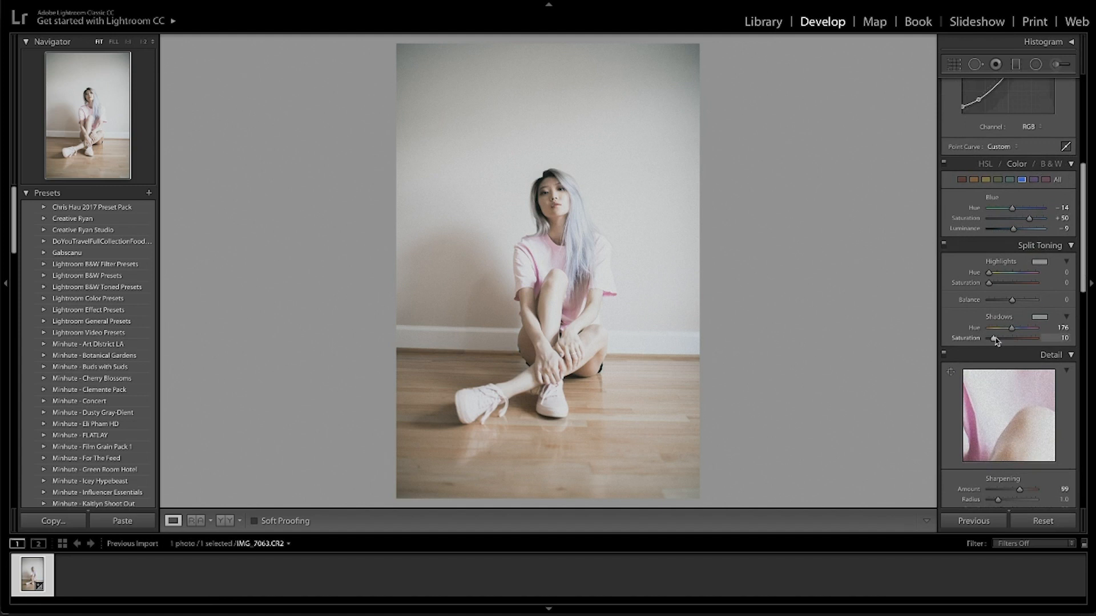
{"action": "left_click_drag", "start_coordinate": [995, 340], "coordinate": [995, 340]}
Compare the original and edited versions side by side, including a close-up of the face, and return to the single view.
{"action": "left_click", "coordinate": [222, 523]}
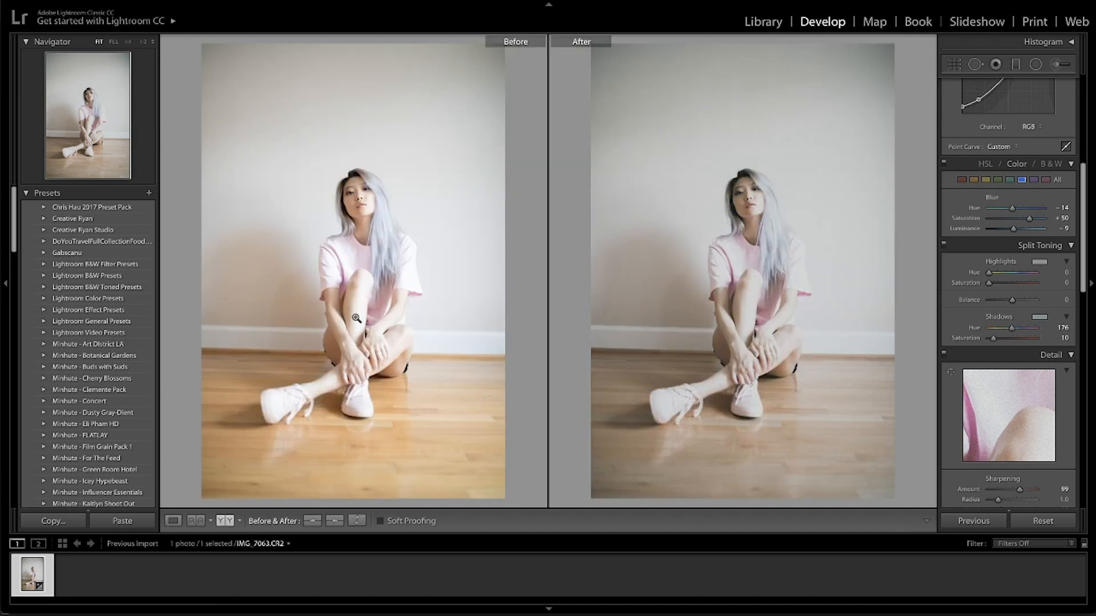
{"action": "left_click", "coordinate": [715, 200]}
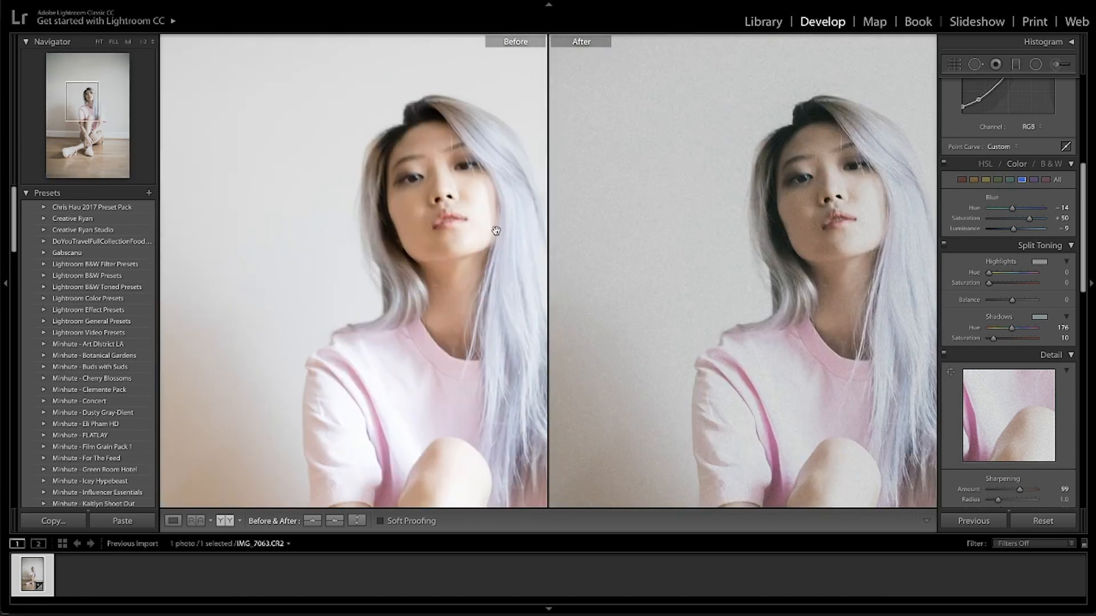
{"action": "left_click", "coordinate": [798, 202]}
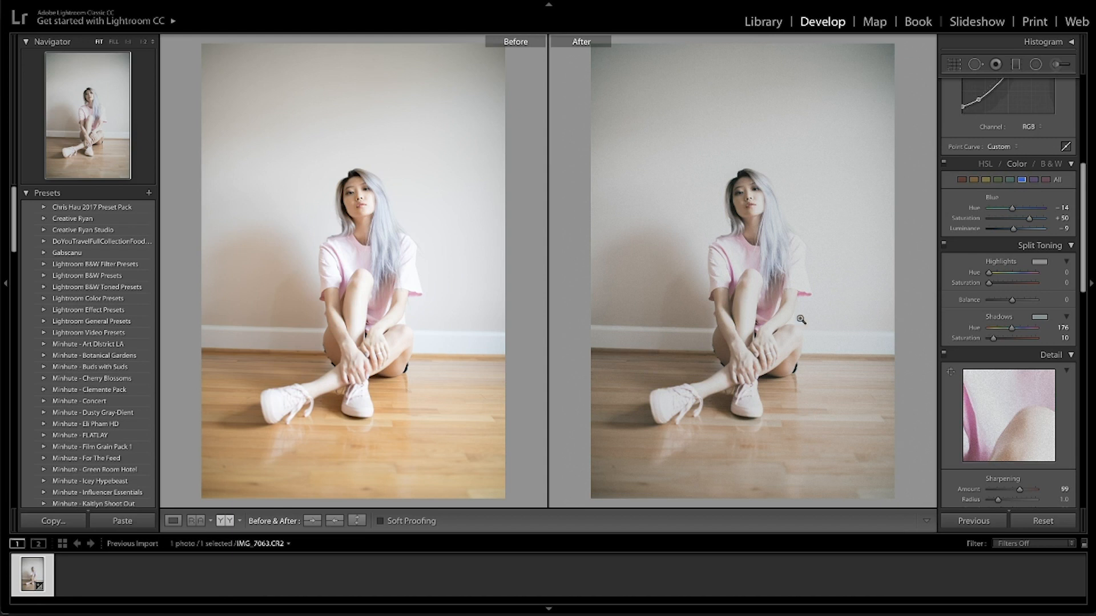
{"action": "left_click", "coordinate": [173, 521]}
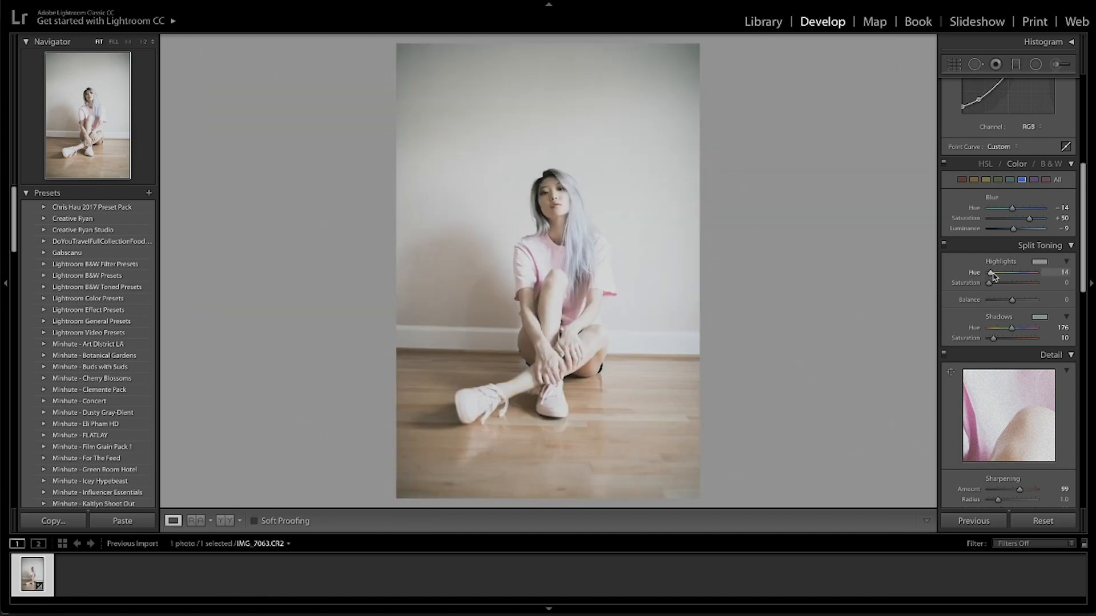
Set the Split Toning highlights hue to 14, try a saturation of 5 on the face, and bring the saturation back to 0.
{"action": "left_click_drag", "start_coordinate": [991, 275], "coordinate": [995, 284]}
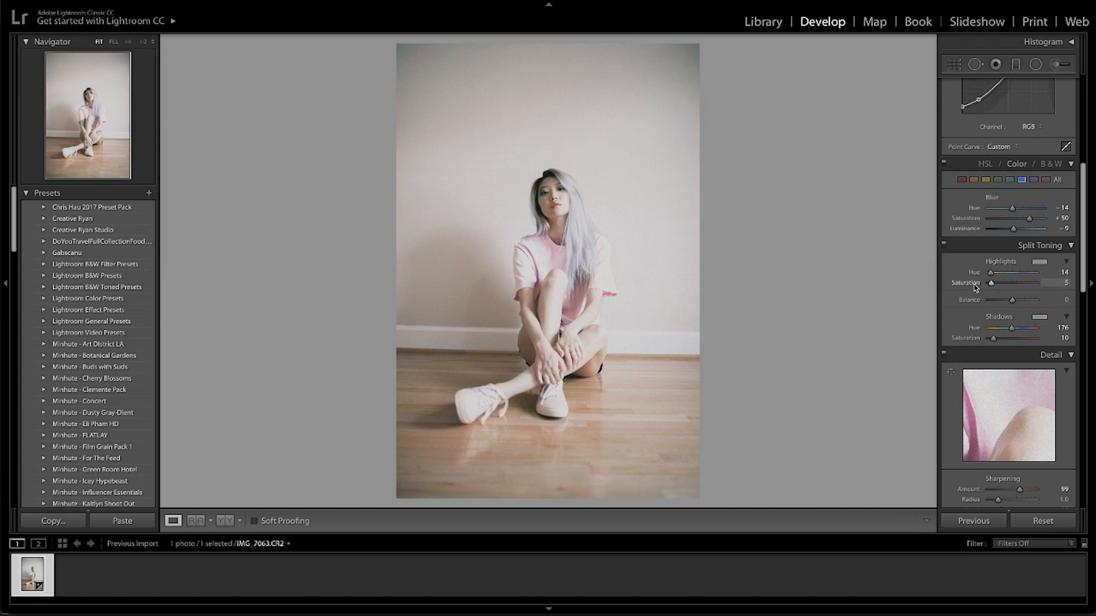
{"action": "key", "text": "z"}
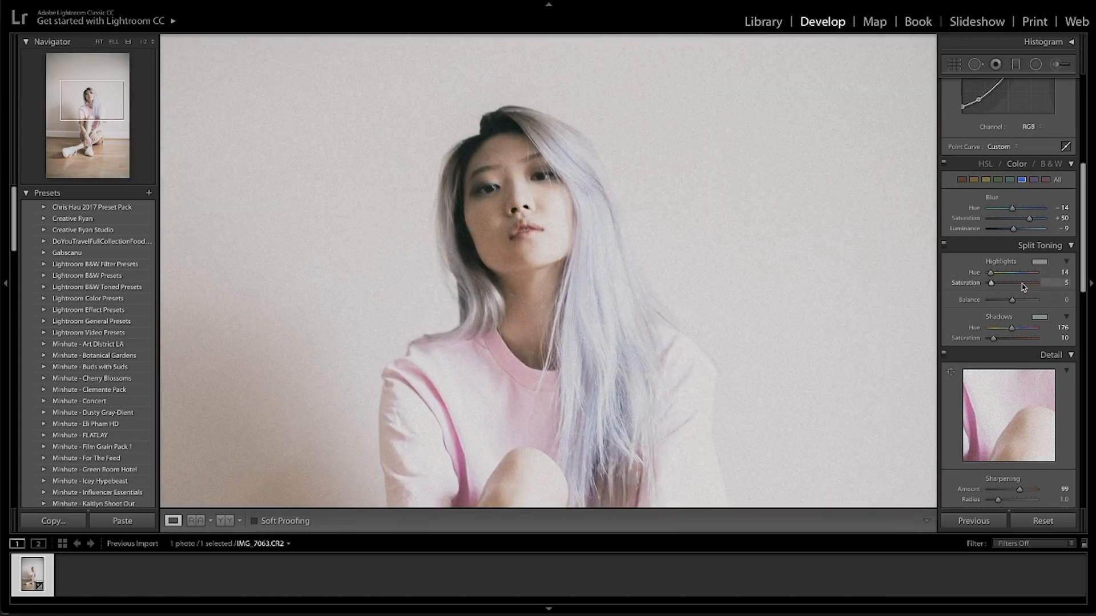
{"action": "left_click", "coordinate": [822, 228]}
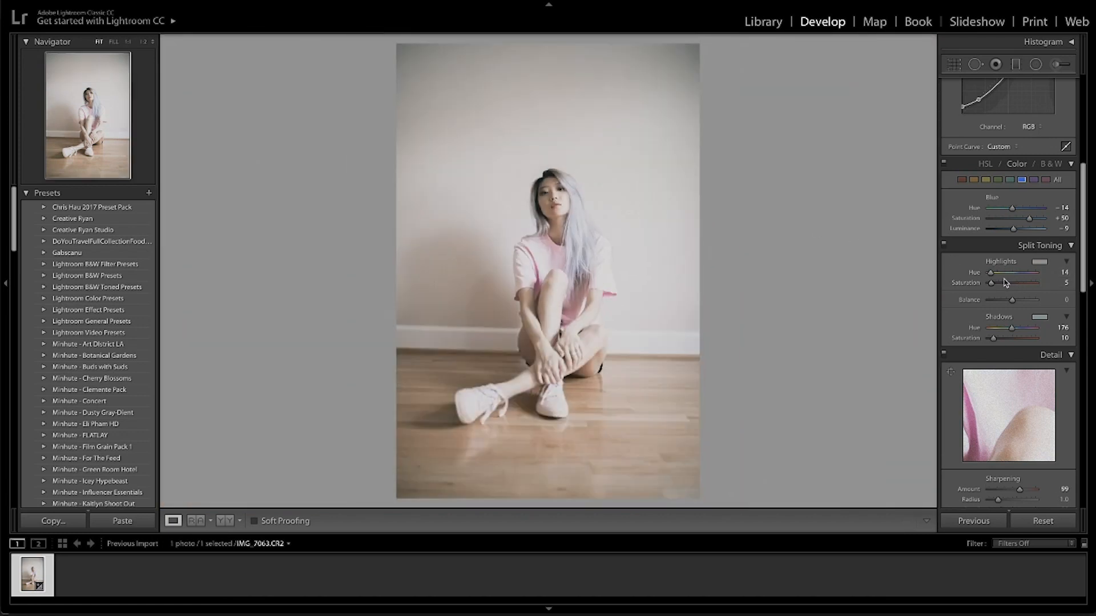
{"action": "key", "text": "Down"}
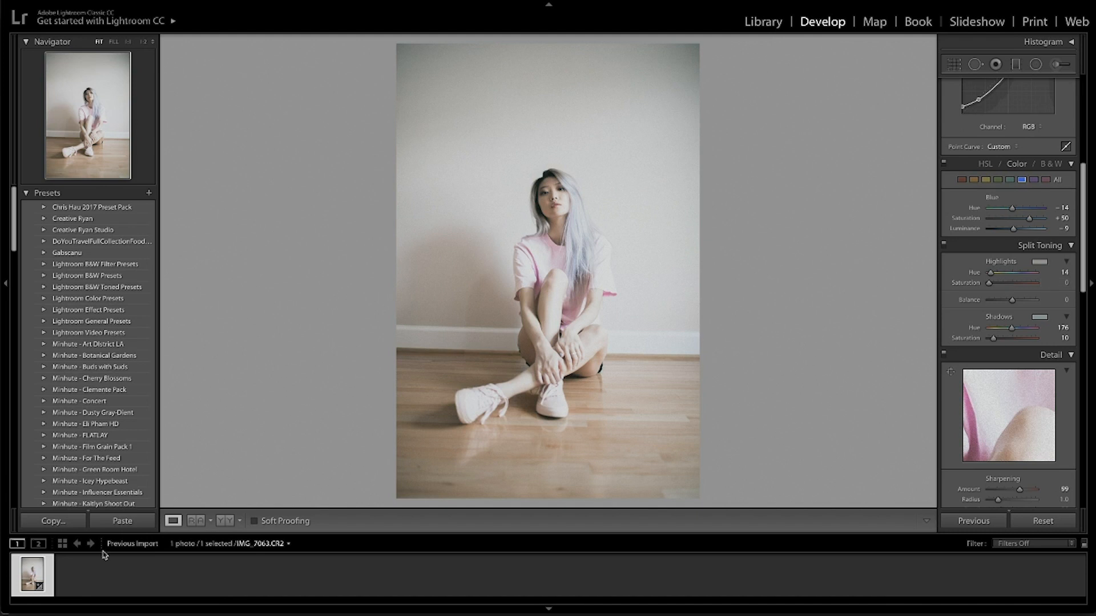